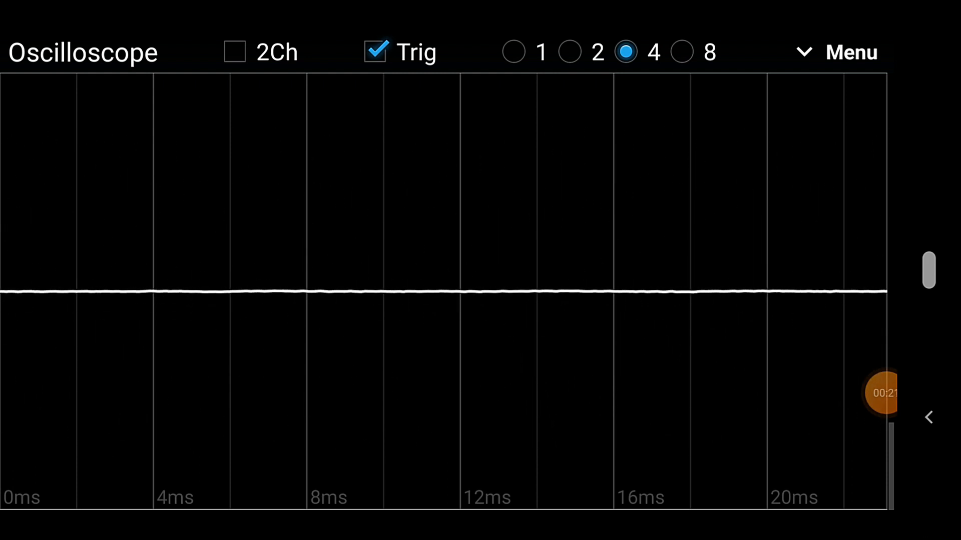
Switch the Oscilloscope to the spectrum analyser display (FFT 2048, Hanning, 44100 Hz sampling).
left_click(885, 393)
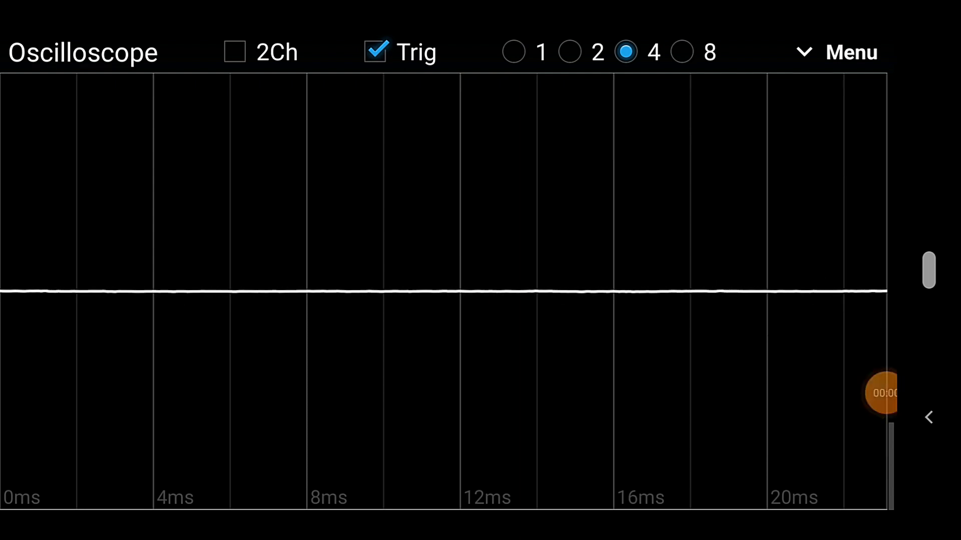